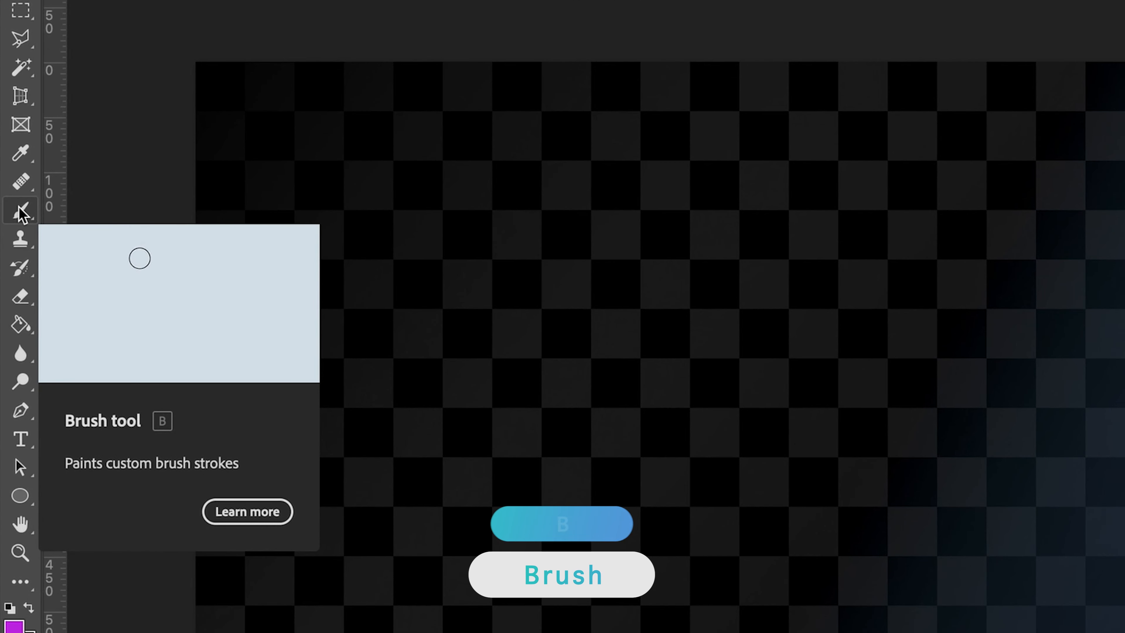
- Paint a wavy purple brush stroke at 100% opacity, and a thinner one beneath it at 28% opacity with a 100 px brush
click(21, 212)
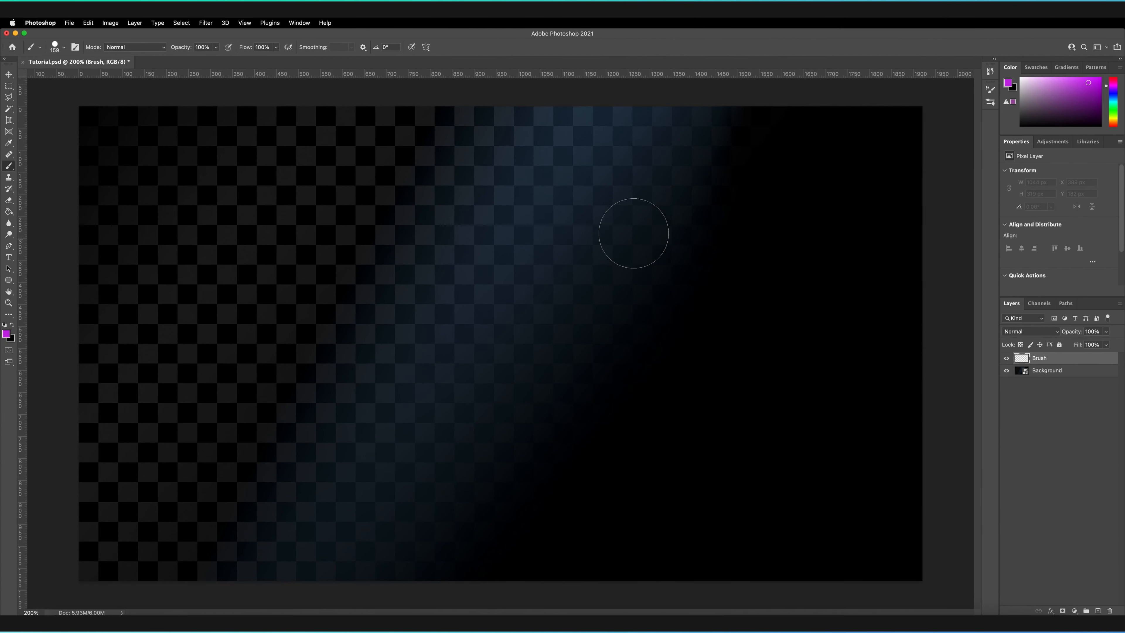
mouse_move(370, 216)
mouse_down()
mouse_move(391, 208)
mouse_move(488, 228)
mouse_move(538, 255)
mouse_move(661, 240)
mouse_up()
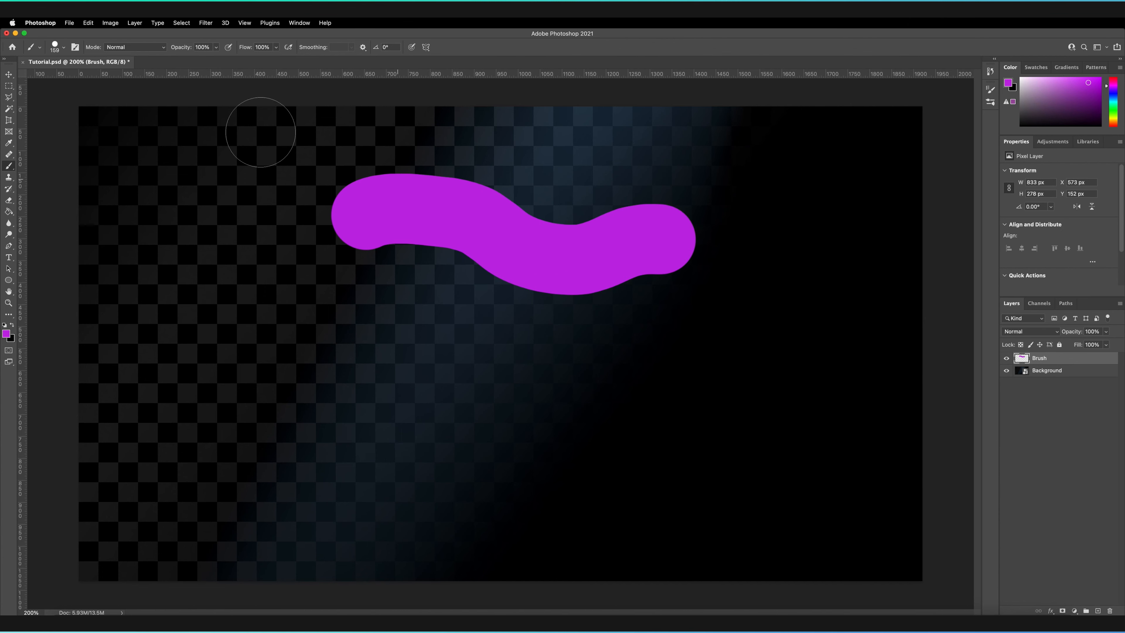
drag(184, 50, 150, 51)
ctrl+alt+drag(407, 364, 380, 362)
mouse_move(290, 305)
mouse_down()
mouse_move(375, 312)
mouse_move(428, 344)
mouse_move(542, 366)
mouse_move(599, 347)
mouse_move(704, 371)
mouse_up()
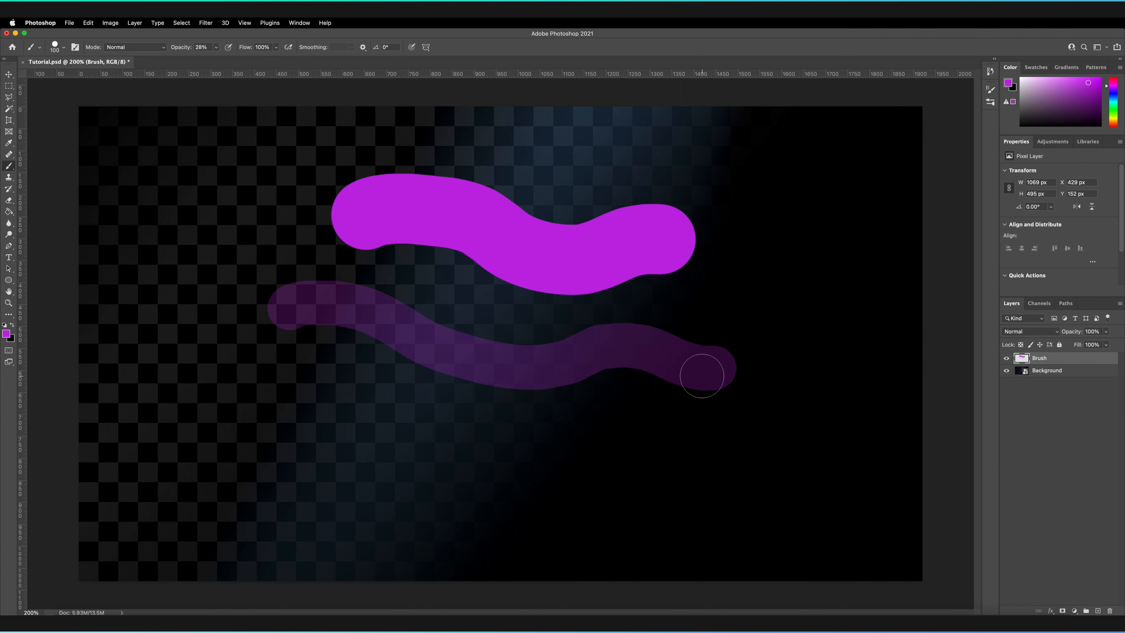
- Paint a third wavy purple stroke across the lower canvas with brush opacity at 100% and flow at 1%
mouse_move(186, 48)
mouse_down()
mouse_move(277, 50)
mouse_move(186, 52)
mouse_up()
mouse_move(254, 452)
mouse_down()
mouse_move(338, 456)
mouse_move(490, 487)
mouse_move(613, 462)
mouse_move(785, 468)
mouse_up()
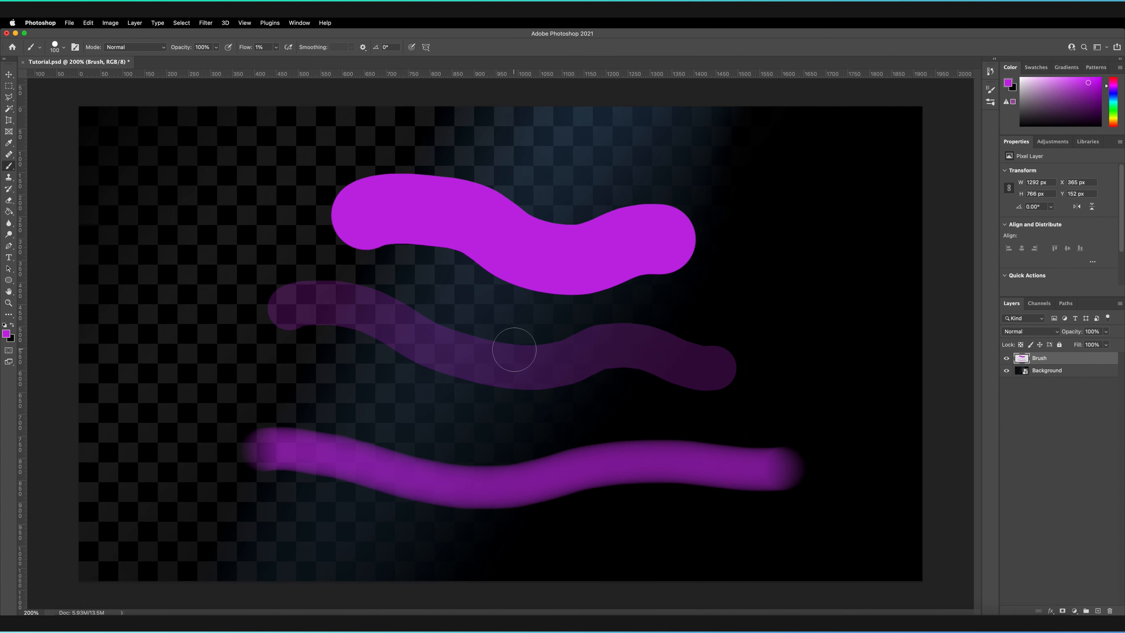
- Undo the three wavy test strokes and restore the brush flow to 100%
key(super+z)
key(super+z)
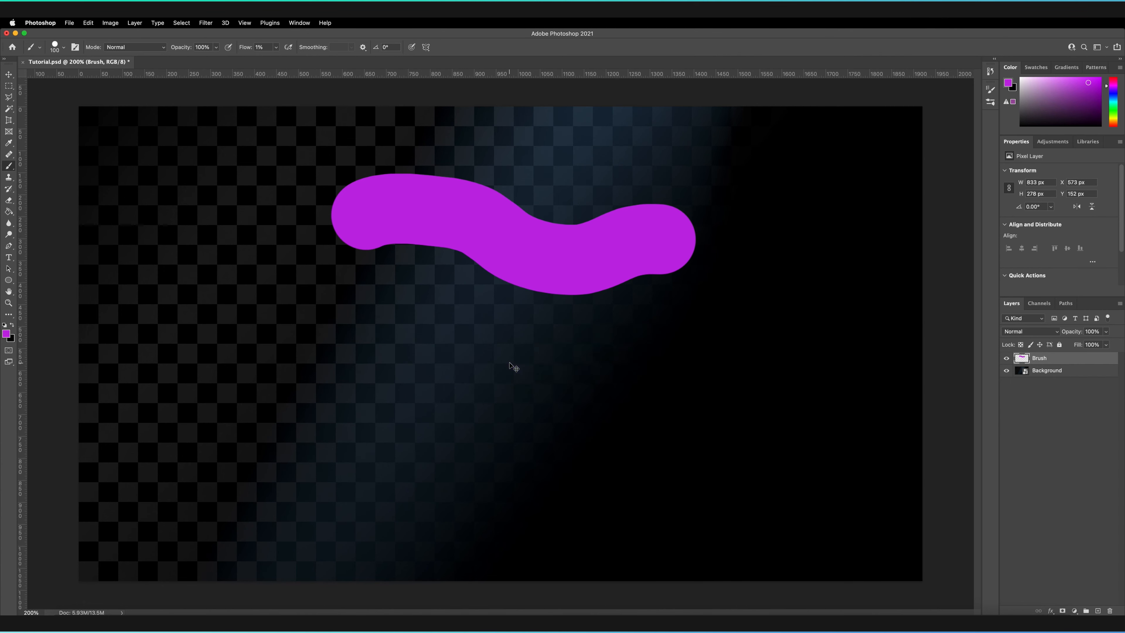
key(super+z)
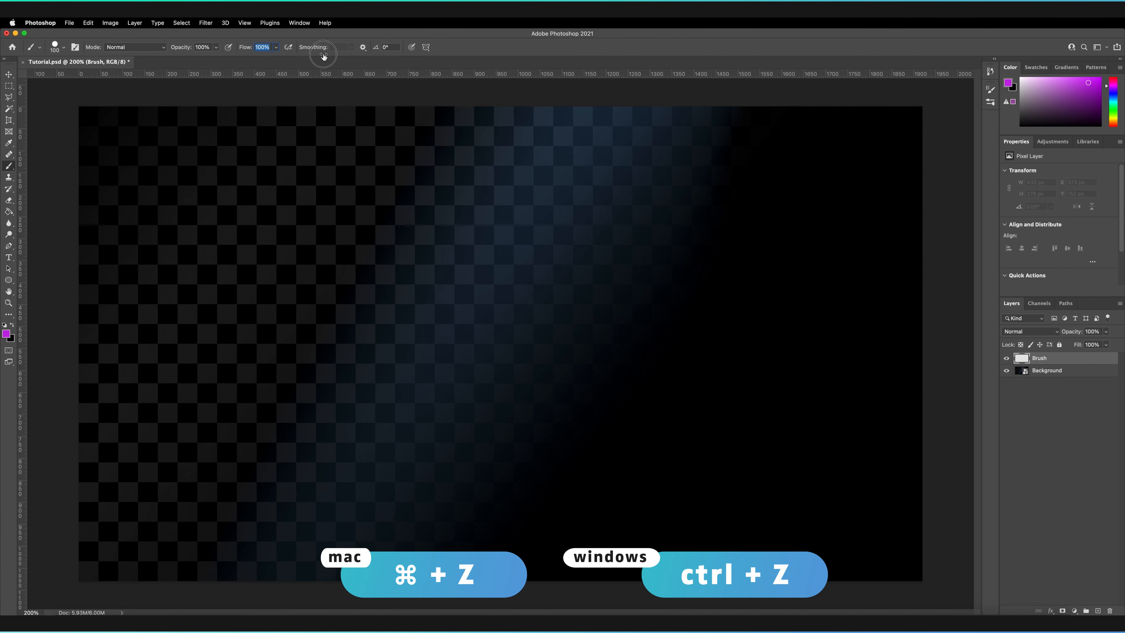
- Set the brush opacity to 30% and paint overlapping purple zigzags, a diagonal stroke and repeated dabs near the canvas centre
drag(183, 48, 171, 48)
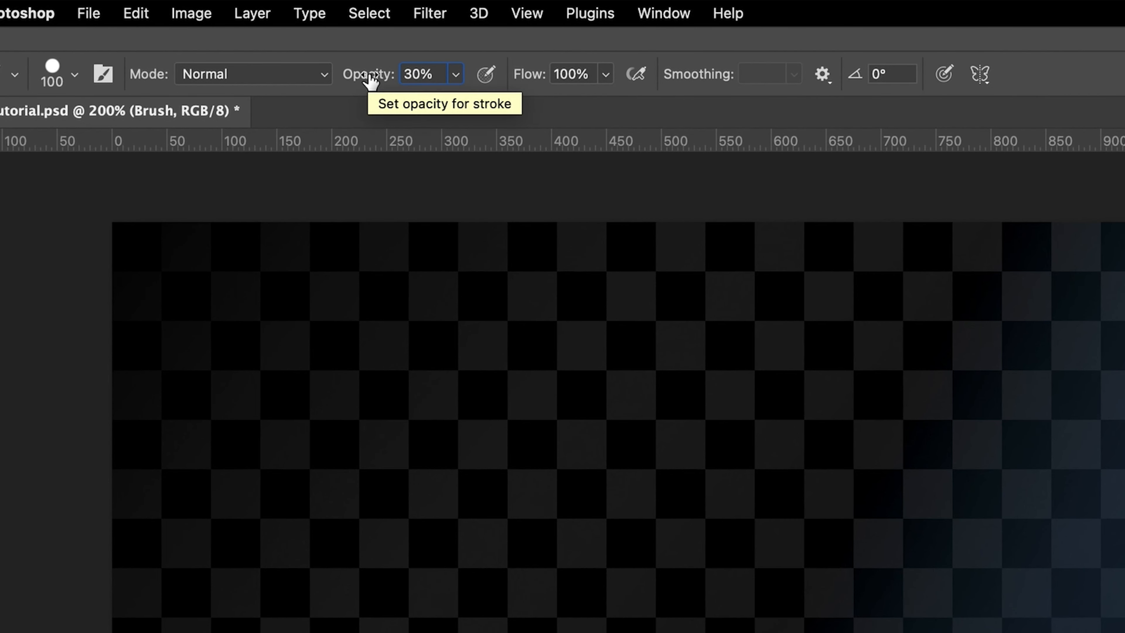
mouse_move(371, 79)
mouse_down()
mouse_move(392, 82)
mouse_move(333, 74)
mouse_move(362, 72)
mouse_up()
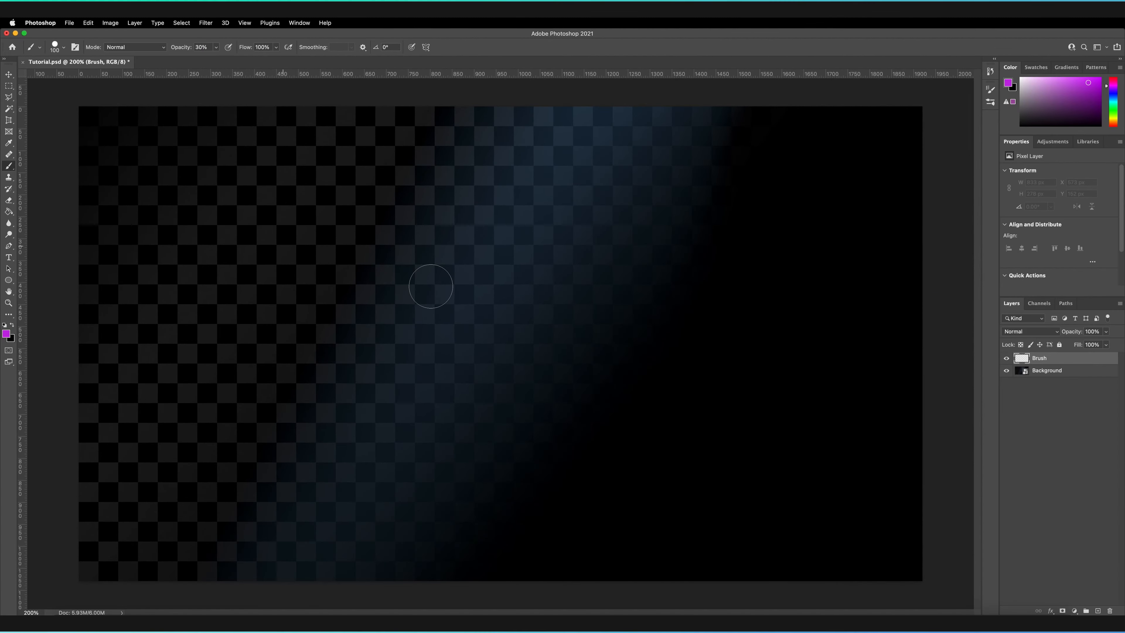
mouse_move(234, 212)
mouse_down()
mouse_move(272, 181)
mouse_move(296, 239)
mouse_move(250, 360)
mouse_move(392, 170)
mouse_move(306, 412)
mouse_move(487, 226)
mouse_move(436, 432)
mouse_move(552, 307)
mouse_move(557, 427)
mouse_move(701, 311)
mouse_move(717, 482)
mouse_up()
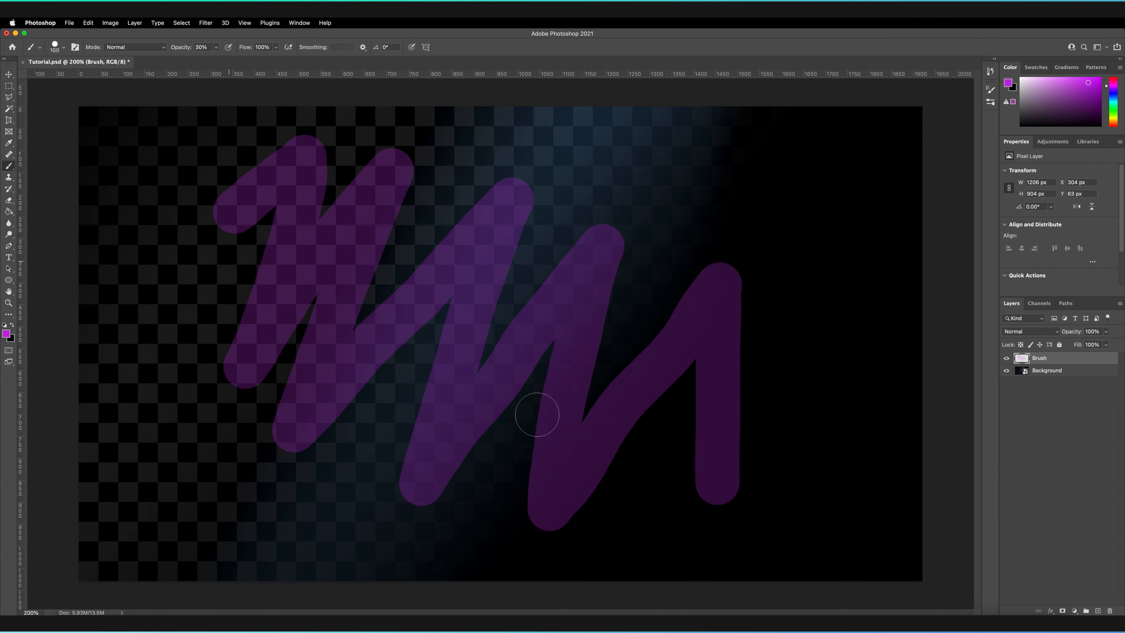
mouse_move(790, 372)
mouse_down()
mouse_move(650, 465)
mouse_move(658, 286)
mouse_move(596, 354)
mouse_move(495, 427)
mouse_move(510, 241)
mouse_move(386, 342)
mouse_move(369, 330)
mouse_move(367, 263)
mouse_move(347, 241)
mouse_move(233, 290)
mouse_up()
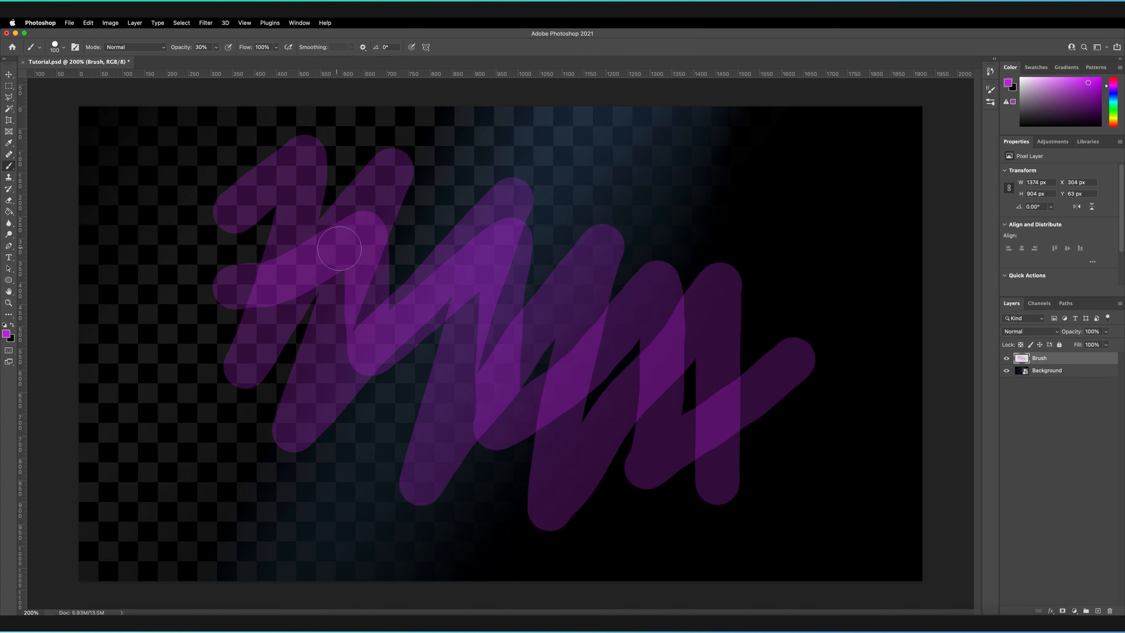
mouse_move(234, 216)
mouse_down()
mouse_move(544, 377)
mouse_move(815, 480)
mouse_up()
drag(591, 369, 564, 377)
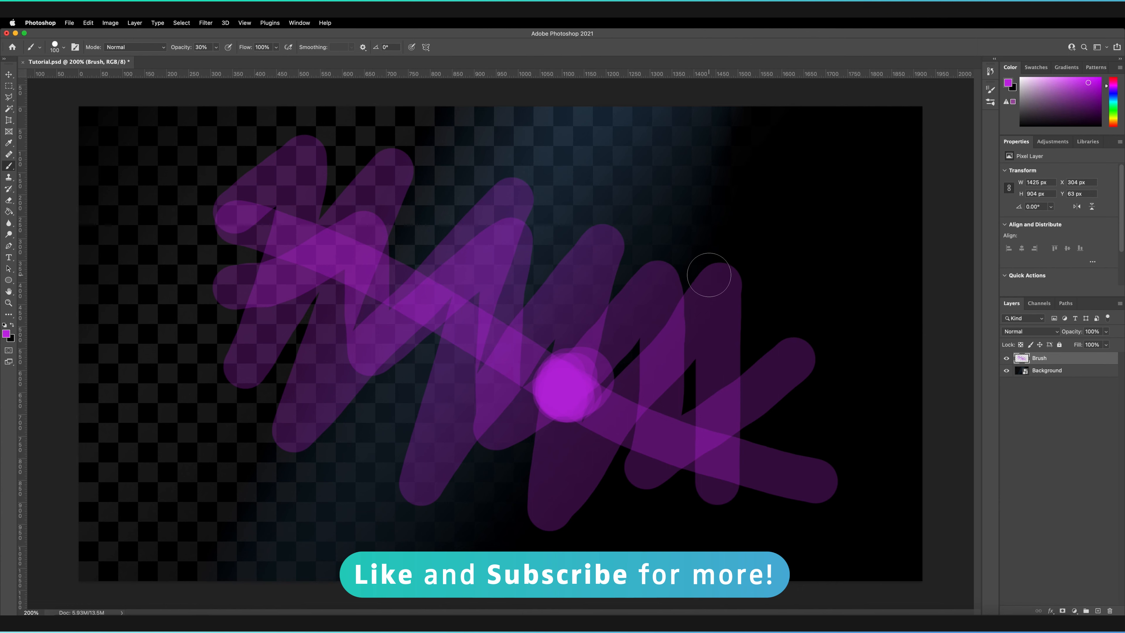
- Delete the Brush layer and create a new empty layer above the Background
mouse_move(1071, 357)
mouse_down()
mouse_move(1099, 402)
mouse_move(1108, 612)
mouse_up()
click(1098, 611)
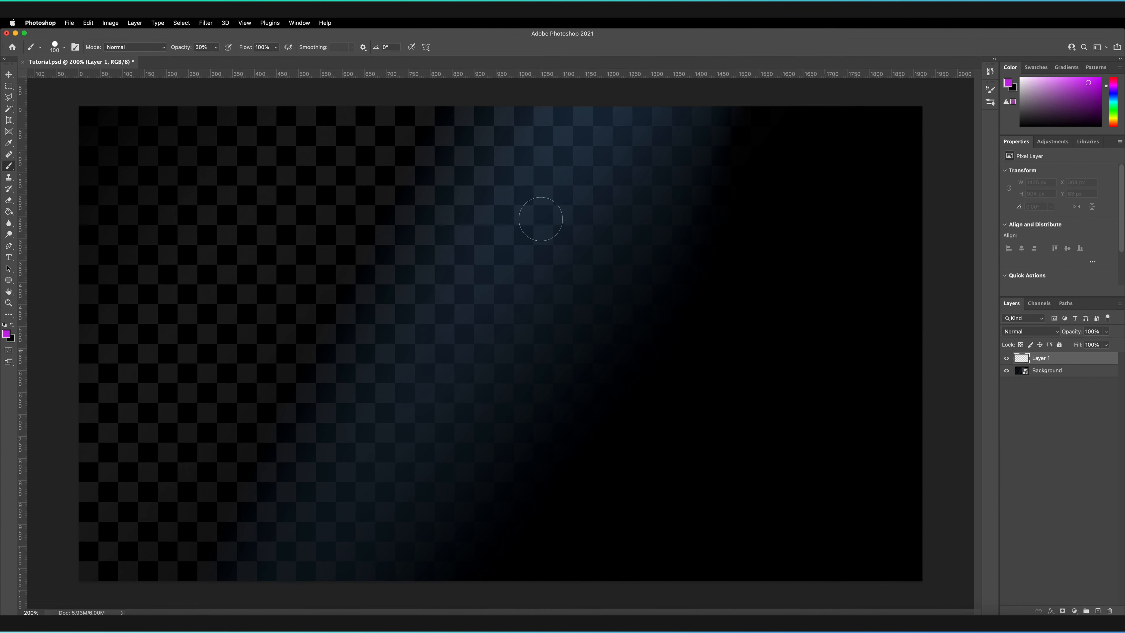
- Paint two overlapping purple scribbles at 30% opacity on the new layer and undo both
mouse_move(261, 247)
mouse_down()
mouse_move(380, 151)
mouse_move(287, 377)
mouse_move(452, 250)
mouse_move(410, 433)
mouse_move(595, 212)
mouse_move(490, 255)
mouse_move(442, 321)
mouse_move(550, 225)
mouse_move(393, 237)
mouse_move(364, 300)
mouse_move(424, 213)
mouse_move(380, 251)
mouse_move(429, 257)
mouse_move(439, 317)
mouse_move(396, 341)
mouse_move(389, 328)
mouse_move(360, 333)
mouse_move(363, 345)
mouse_move(346, 351)
mouse_move(383, 358)
mouse_up()
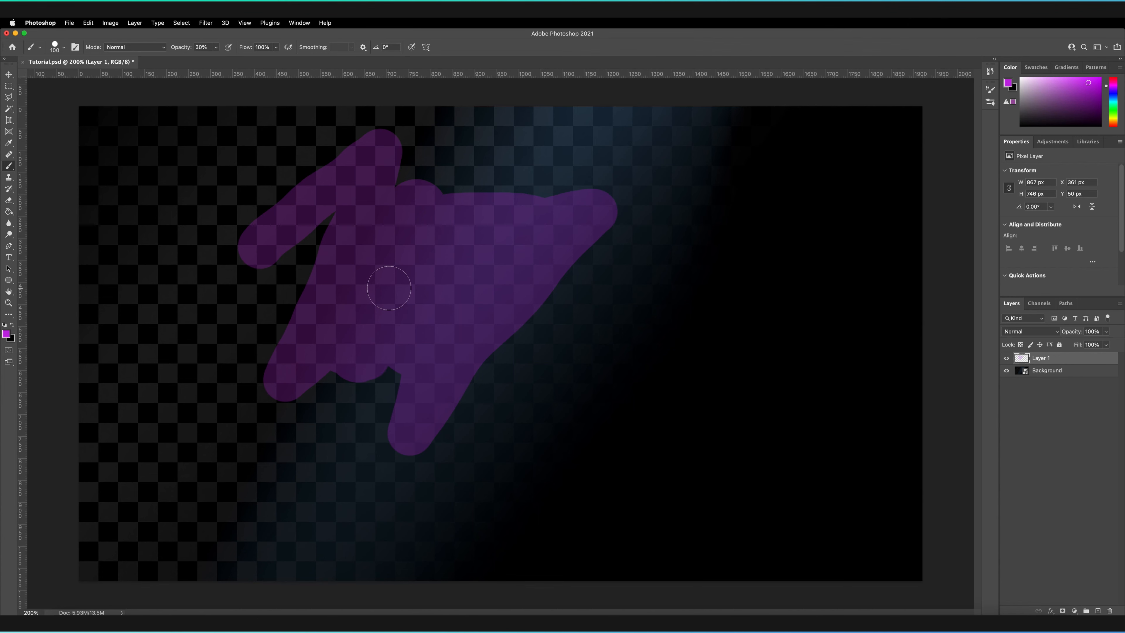
mouse_move(477, 263)
mouse_down()
mouse_move(360, 308)
mouse_move(259, 312)
mouse_up()
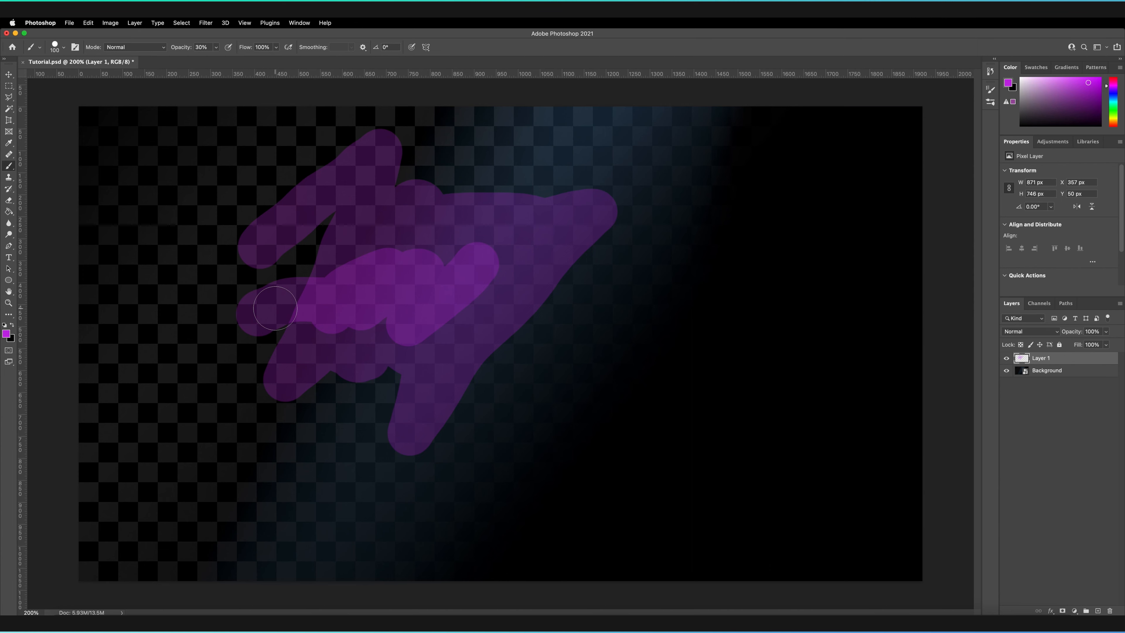
key(super+z)
key(super+z)
- With brush opacity at 100% and flow at 1%, paint a looping purple stroke and two angled peak-shaped strokes across the canvas
mouse_move(182, 50)
mouse_down()
mouse_move(248, 51)
mouse_move(164, 54)
mouse_up()
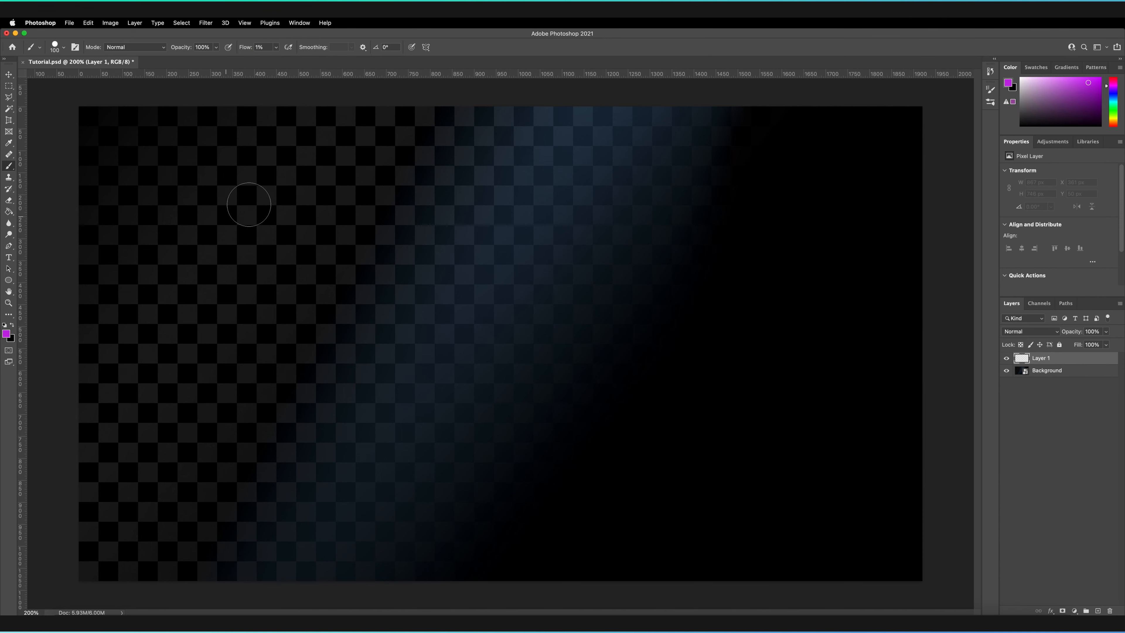
mouse_move(228, 218)
mouse_down()
mouse_move(330, 199)
mouse_move(339, 219)
mouse_move(276, 306)
mouse_move(274, 333)
mouse_move(322, 357)
mouse_move(396, 323)
mouse_move(382, 270)
mouse_move(238, 265)
mouse_up()
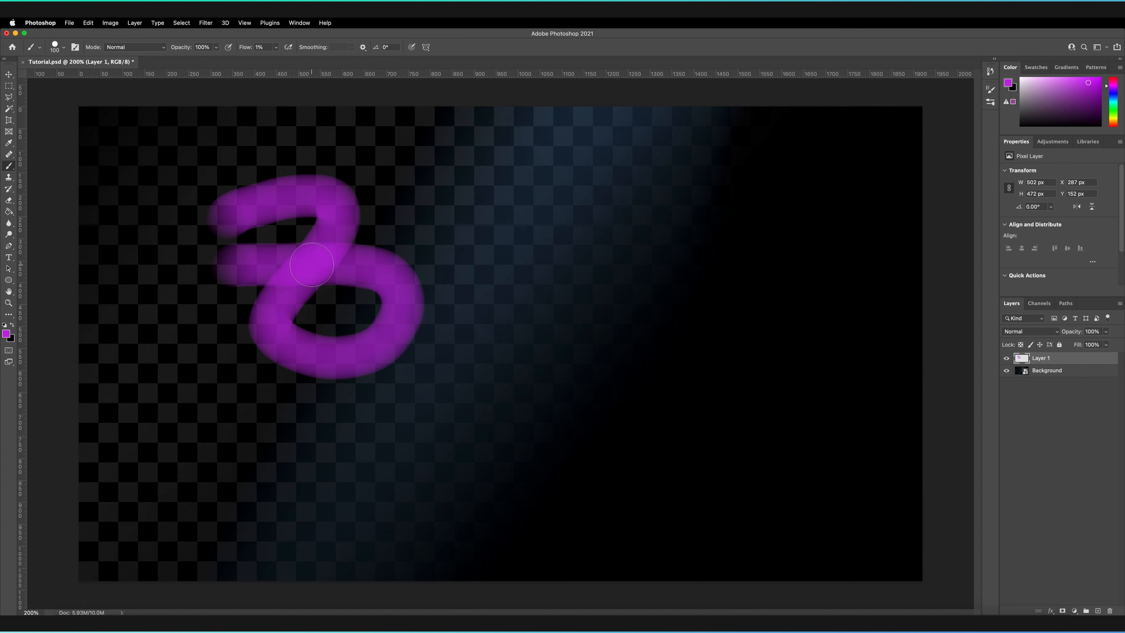
mouse_move(527, 315)
mouse_down()
mouse_move(684, 147)
mouse_move(664, 374)
mouse_up()
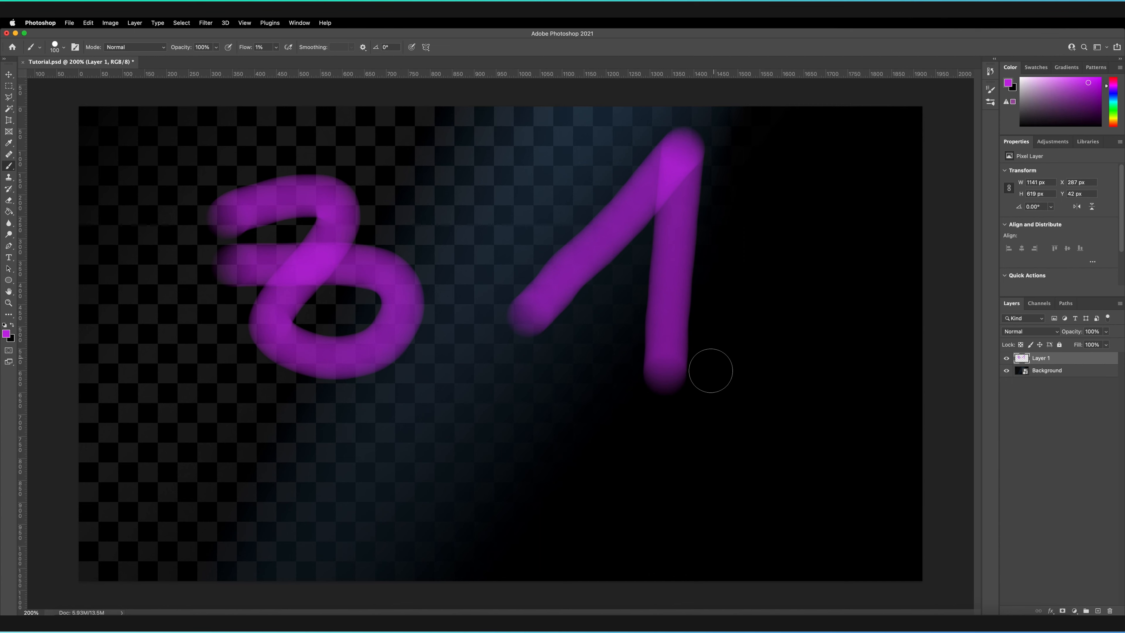
mouse_move(724, 382)
mouse_down()
mouse_move(836, 271)
mouse_move(866, 366)
mouse_move(857, 425)
mouse_up()
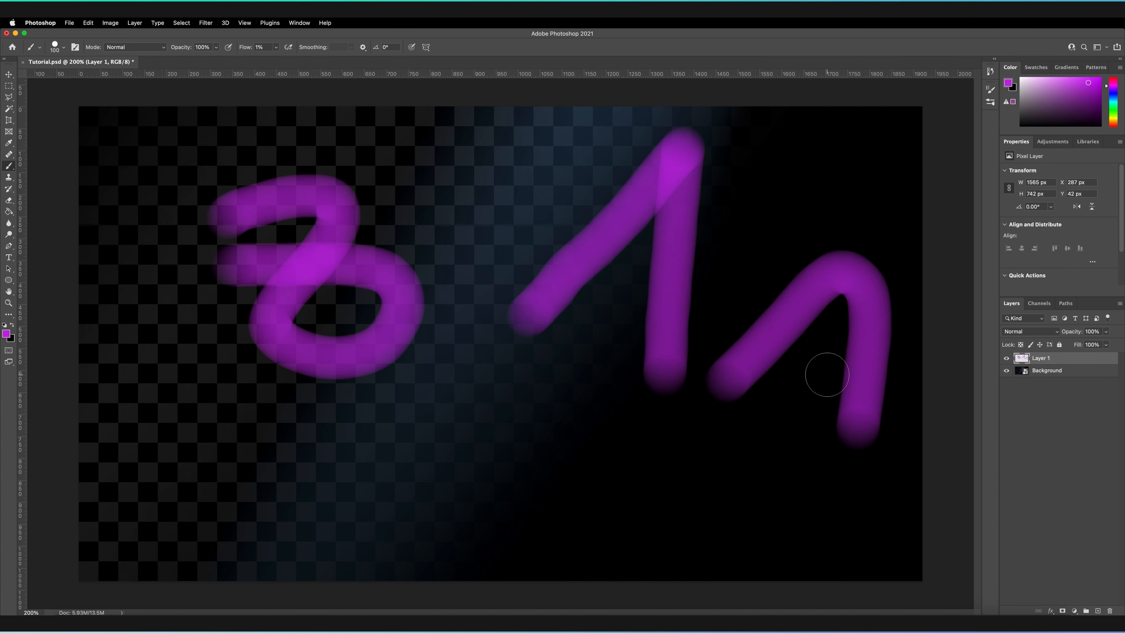
- Examine the edges and ends of the low-flow peak-shaped strokes up close
key(super+equal)
key(super+equal)
key(super+equal)
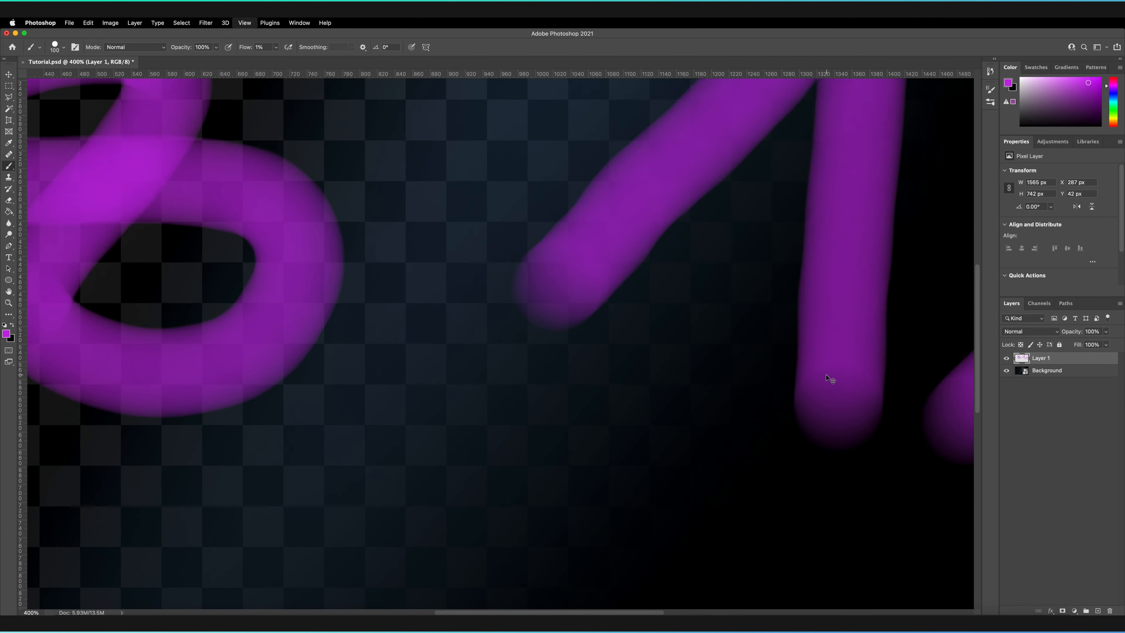
drag(783, 281, 402, 387)
drag(744, 375, 670, 358)
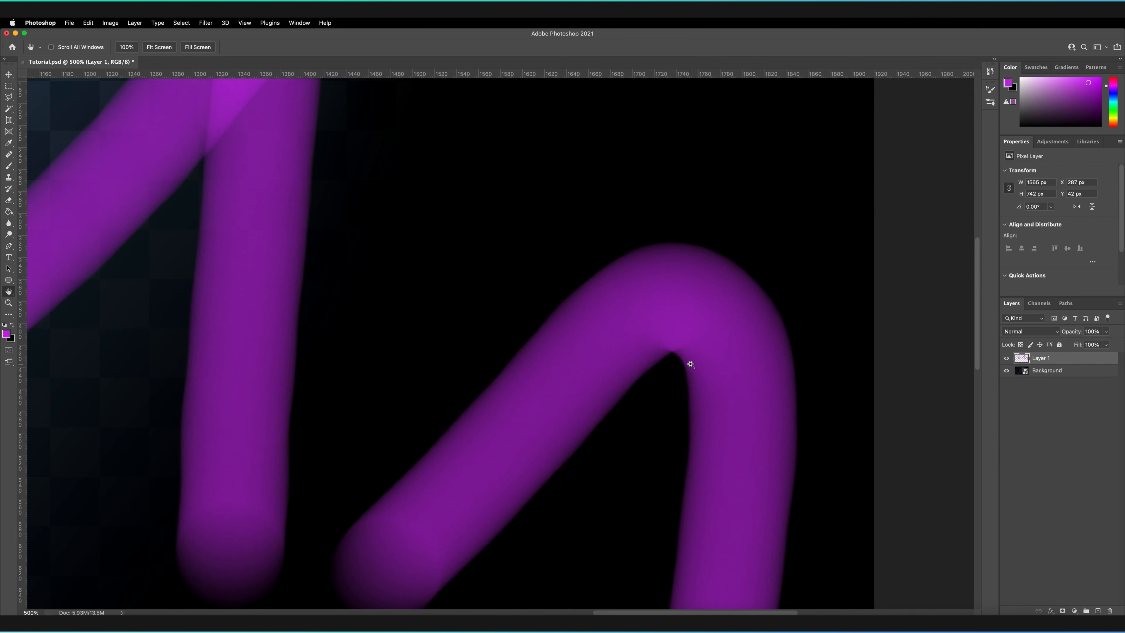
key(super+minus)
key(super+minus)
key(super+minus)
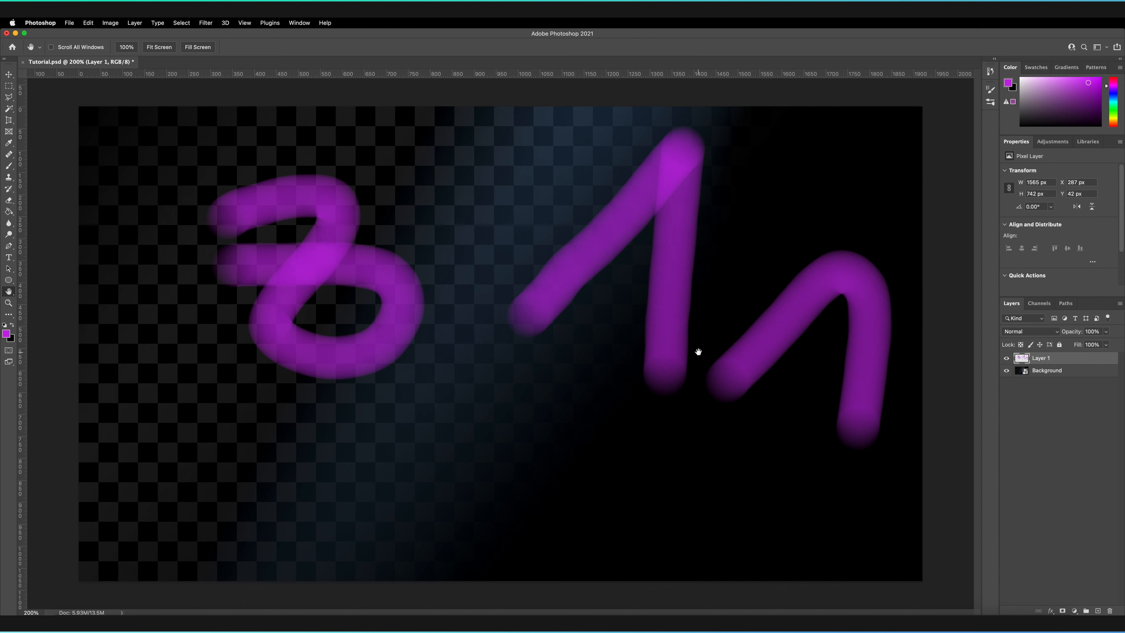
- Set the brush to 32% opacity and 100% flow, and paint a filled purple blob in the lower middle of the canvas
key(b)
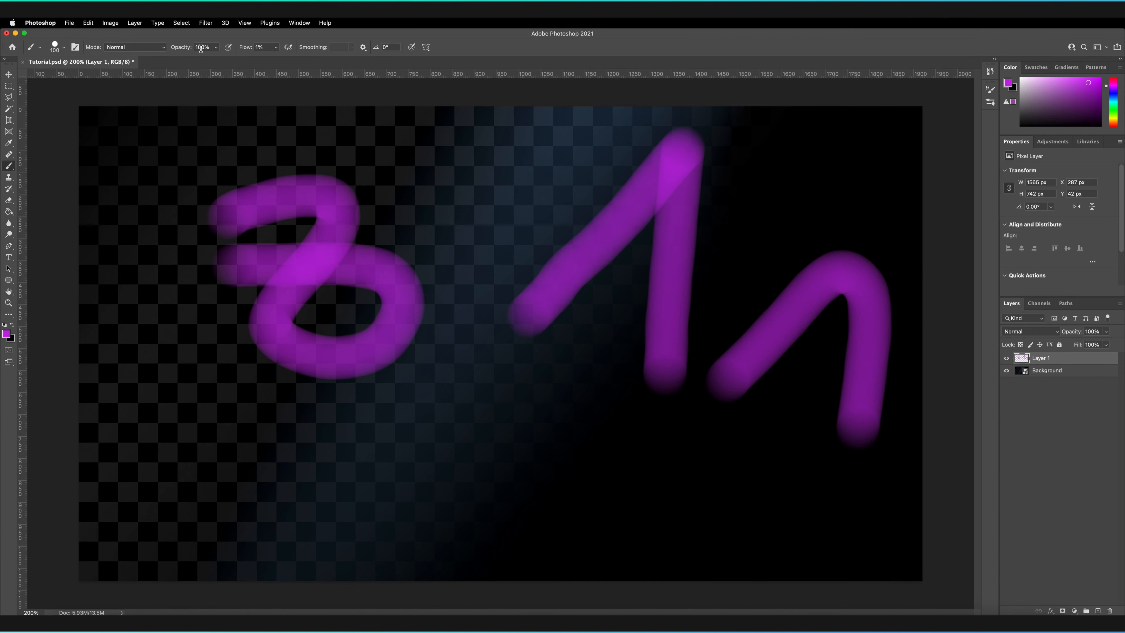
drag(177, 49, 121, 48)
drag(245, 48, 305, 49)
drag(188, 49, 208, 49)
click(418, 466)
mouse_move(417, 465)
mouse_down()
mouse_move(519, 397)
mouse_move(538, 411)
mouse_move(539, 456)
mouse_move(519, 488)
mouse_move(492, 468)
mouse_move(524, 418)
mouse_move(482, 427)
mouse_move(445, 467)
mouse_move(419, 460)
mouse_move(500, 418)
mouse_move(490, 385)
mouse_move(475, 400)
mouse_move(487, 443)
mouse_move(584, 504)
mouse_move(557, 440)
mouse_move(568, 468)
mouse_move(521, 504)
mouse_move(569, 514)
mouse_move(439, 472)
mouse_move(582, 509)
mouse_move(582, 458)
mouse_up()
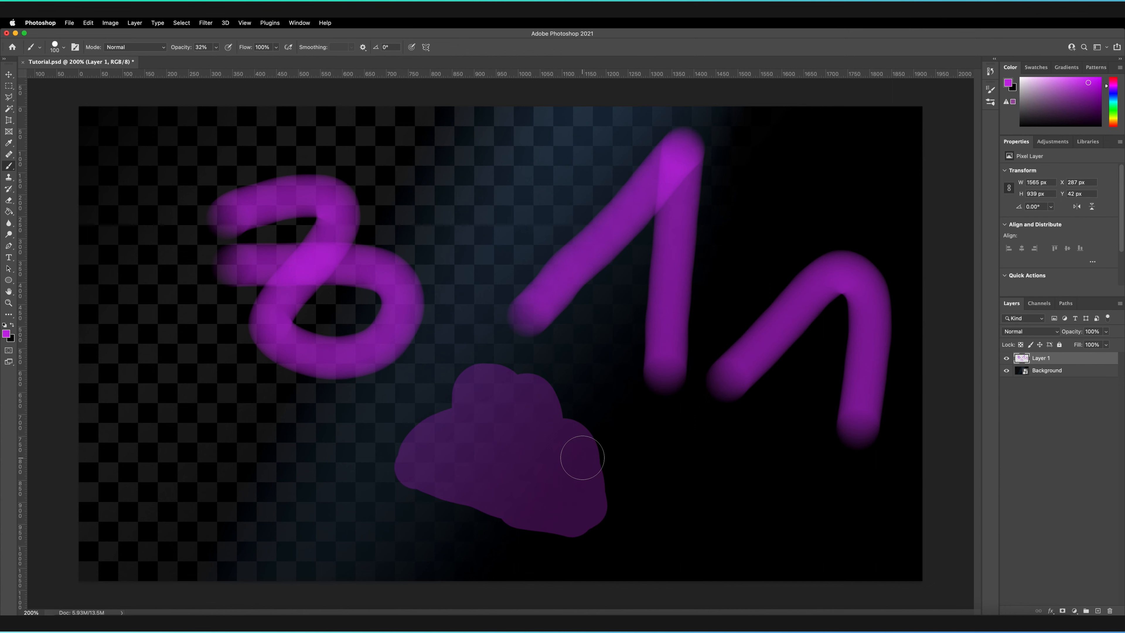